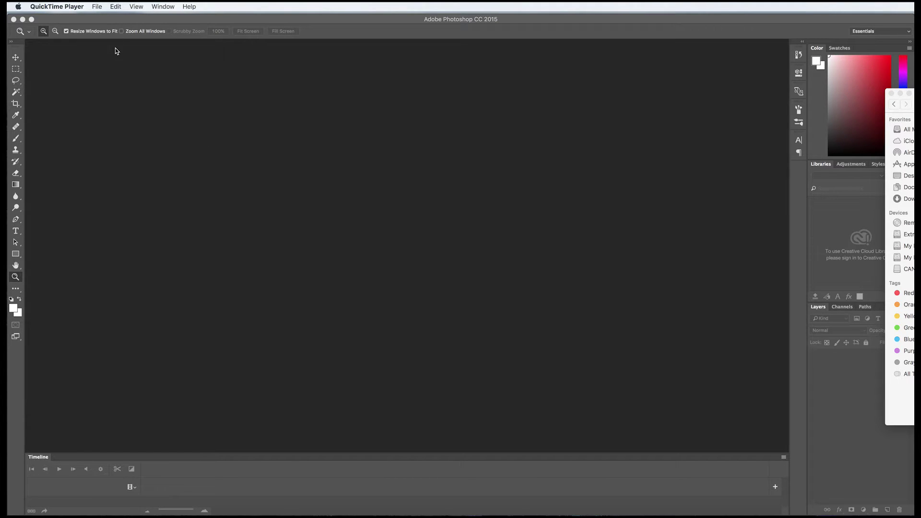
# Glance at QuickTime's File menu, then switch to the Photoshop window.
pyautogui.click(98, 7)
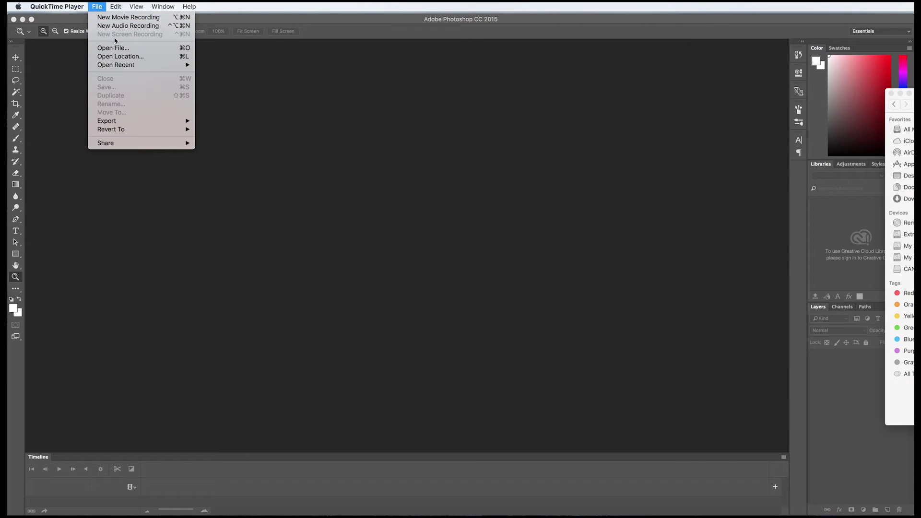
pyautogui.moveTo(115, 7)
pyautogui.click(307, 163)
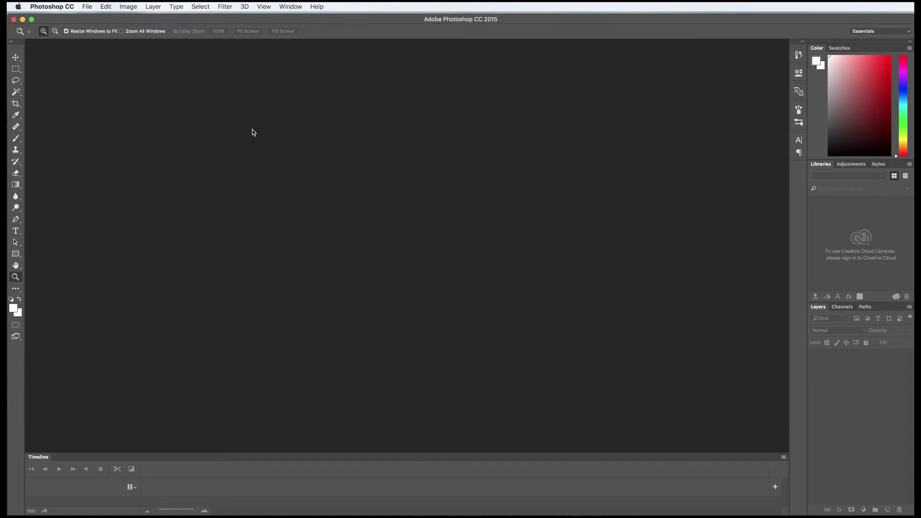
# Open the Paper-Clip-Holder.jpg photo through File > Open.
pyautogui.click(86, 7)
pyautogui.click(101, 27)
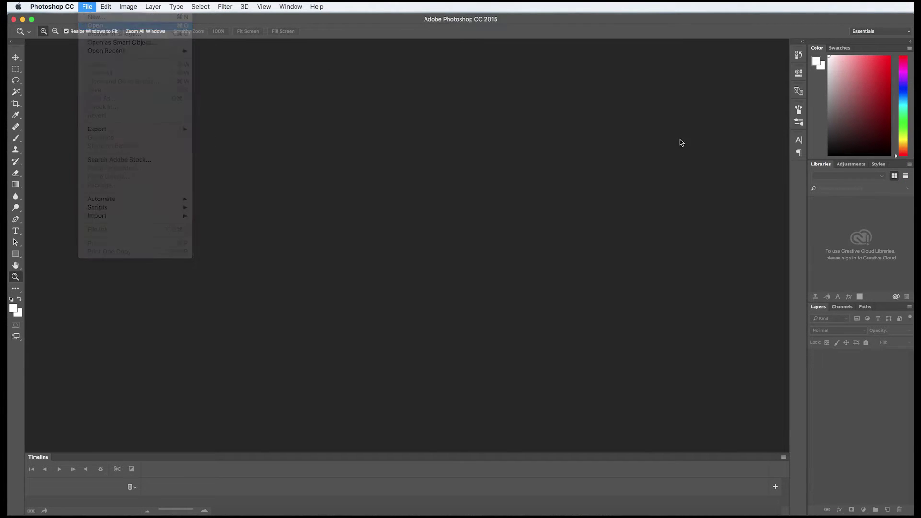
pyautogui.scroll(1, 474, 158)
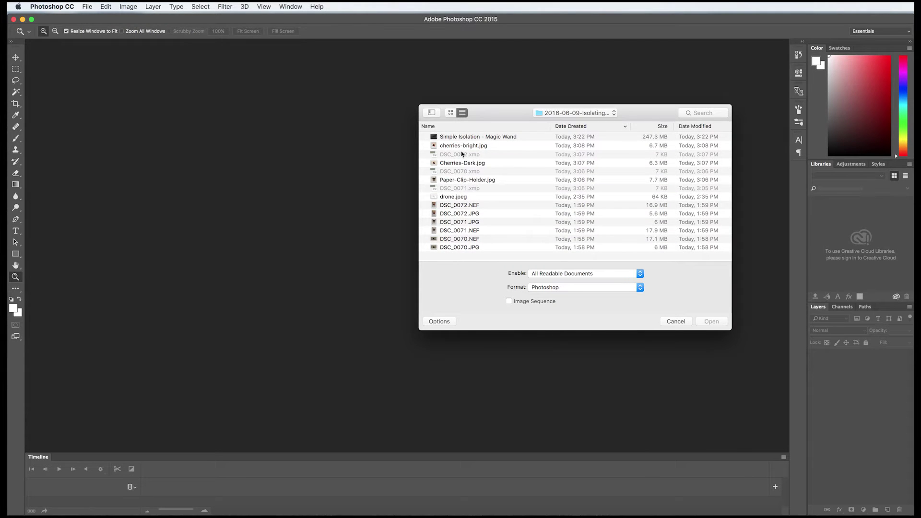
pyautogui.click(471, 180)
pyautogui.click(711, 322)
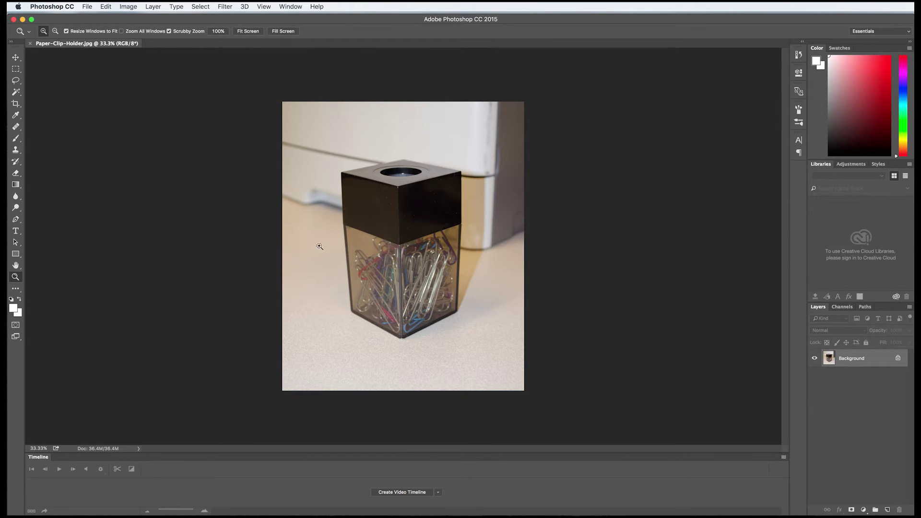
# Try the Quick Selection tool, then switch to the Pen Tool for precise path tracing.
pyautogui.press('w')
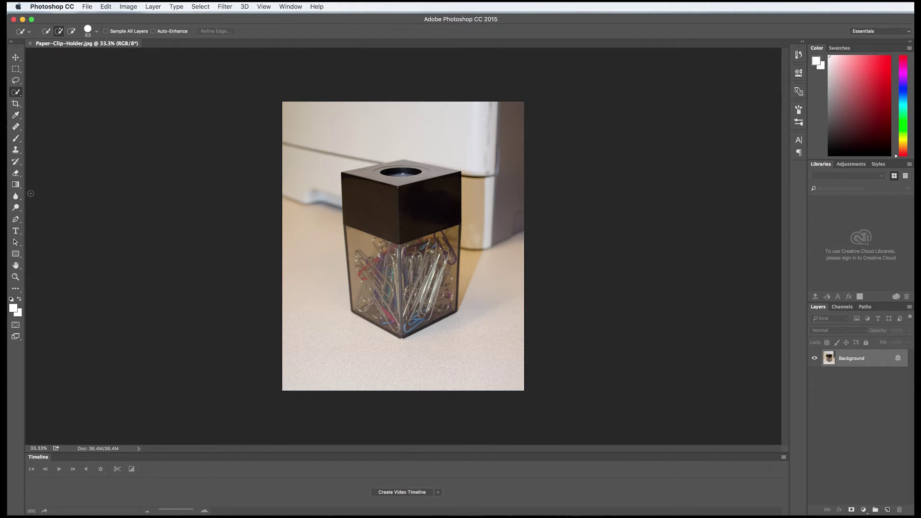
pyautogui.click(18, 94)
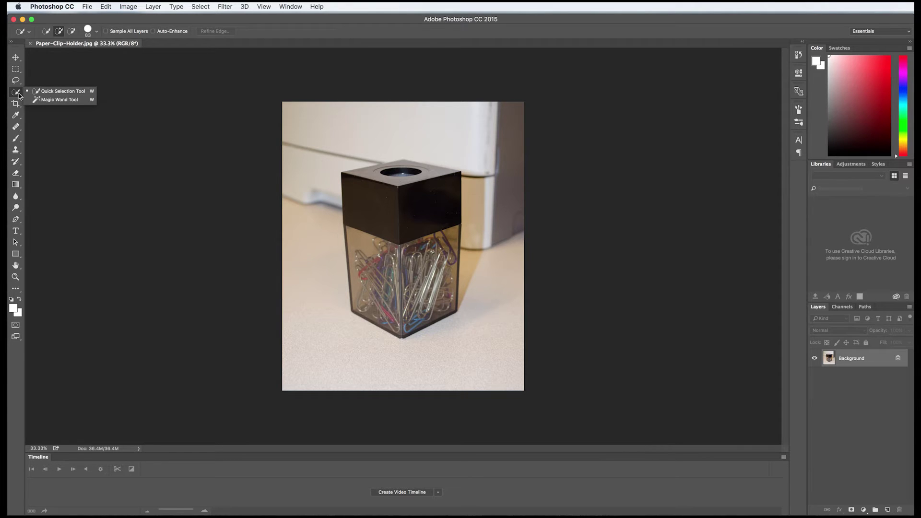
pyautogui.click(19, 96)
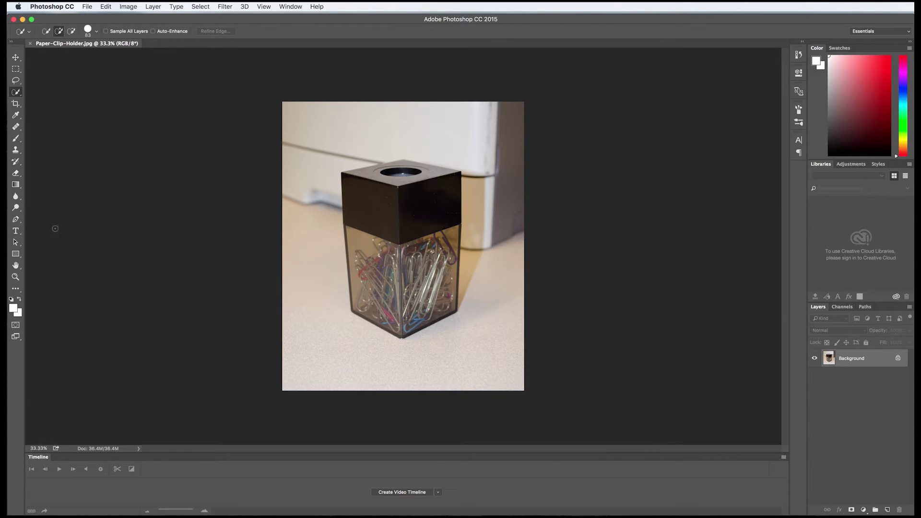
pyautogui.click(17, 221)
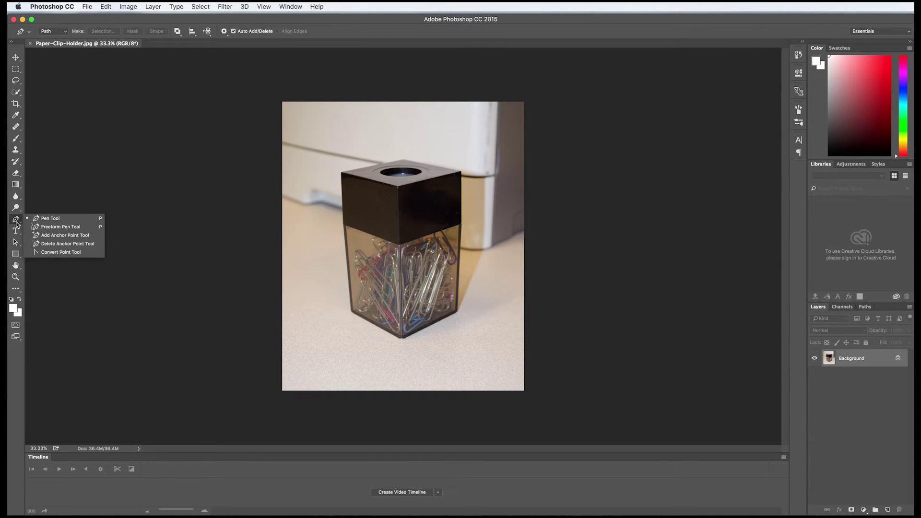
# Keep the standard Pen Tool and zoom in on the paper clip holder.
pyautogui.click(55, 220)
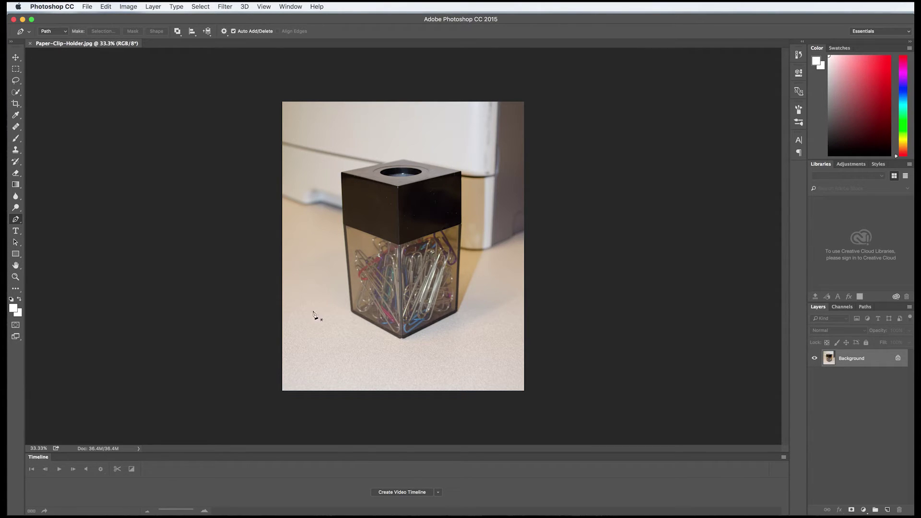
pyautogui.click(16, 277)
pyautogui.moveTo(356, 308); pyautogui.dragTo(366, 338)
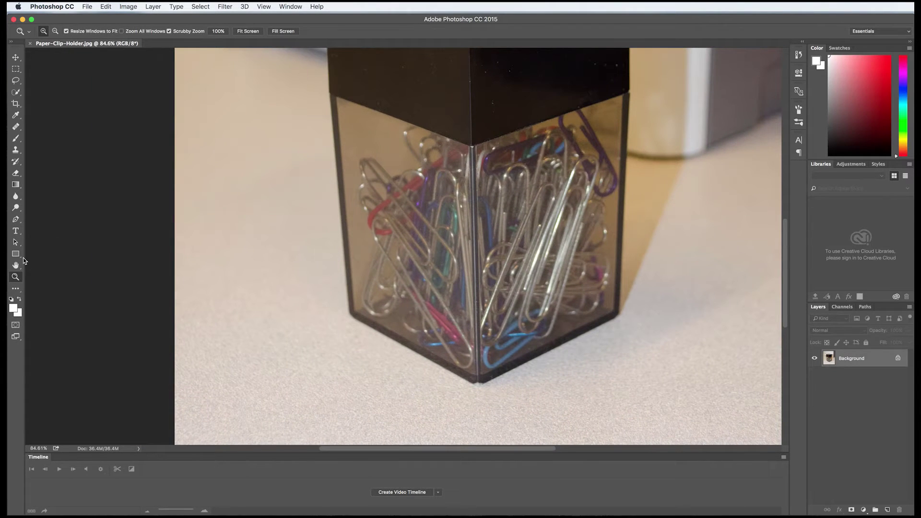
pyautogui.click(16, 220)
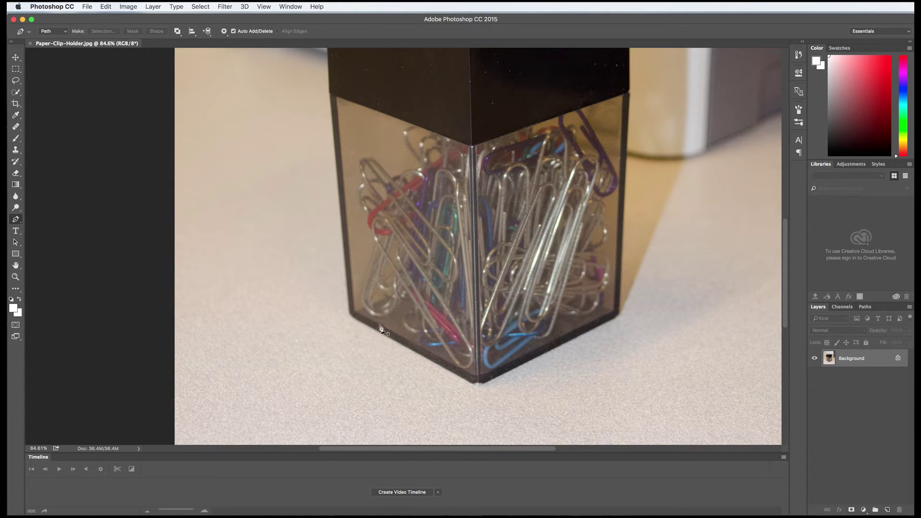
# Zoom closer on the holder's base and place the first anchor at its bottom-left corner.
pyautogui.click(15, 277)
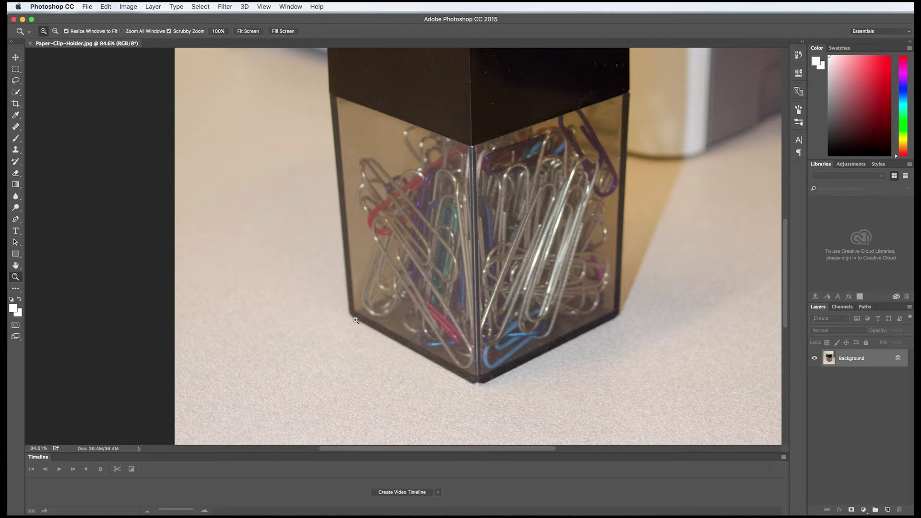
pyautogui.moveTo(355, 320)
pyautogui.mouseDown()
pyautogui.moveTo(379, 320)
pyautogui.moveTo(353, 317)
pyautogui.moveTo(361, 307)
pyautogui.mouseUp()
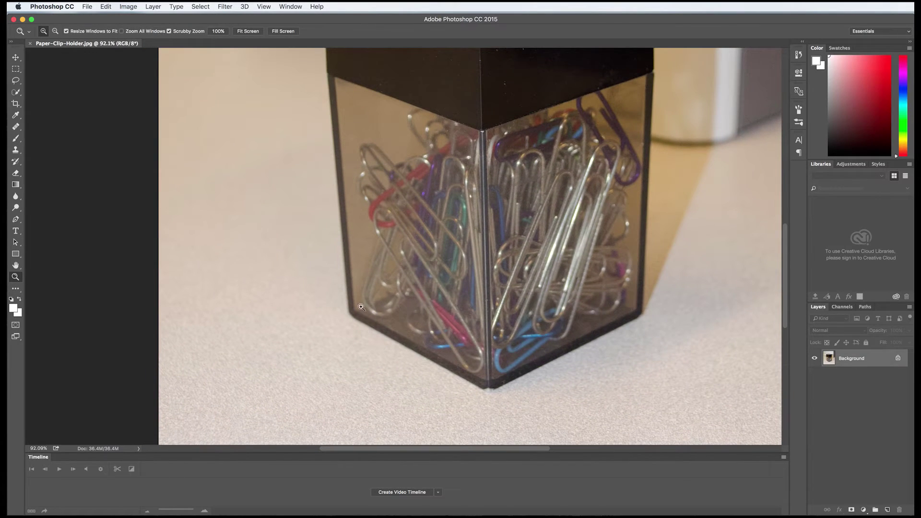
pyautogui.click(16, 220)
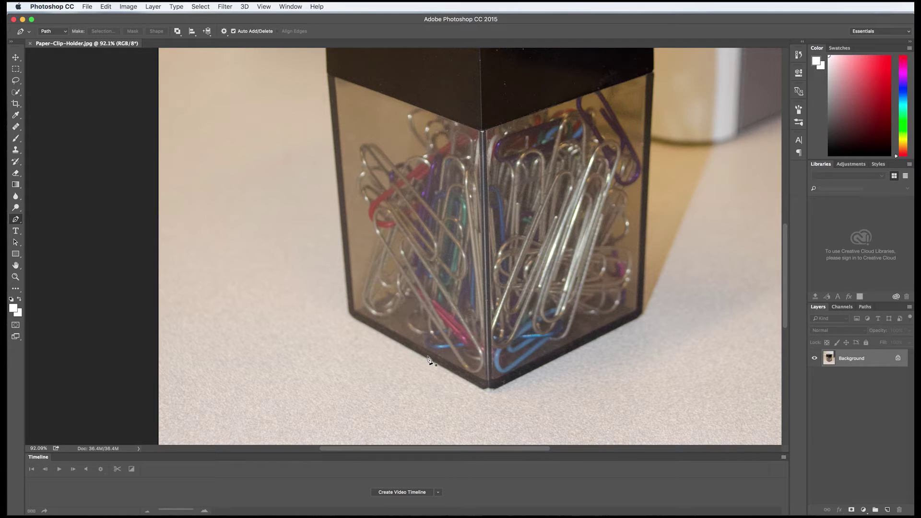
pyautogui.click(355, 319)
# Anchor the path at the holder's bottom front corner, then scroll the view up.
pyautogui.click(489, 388)
pyautogui.moveTo(784, 301); pyautogui.dragTo(784, 275)
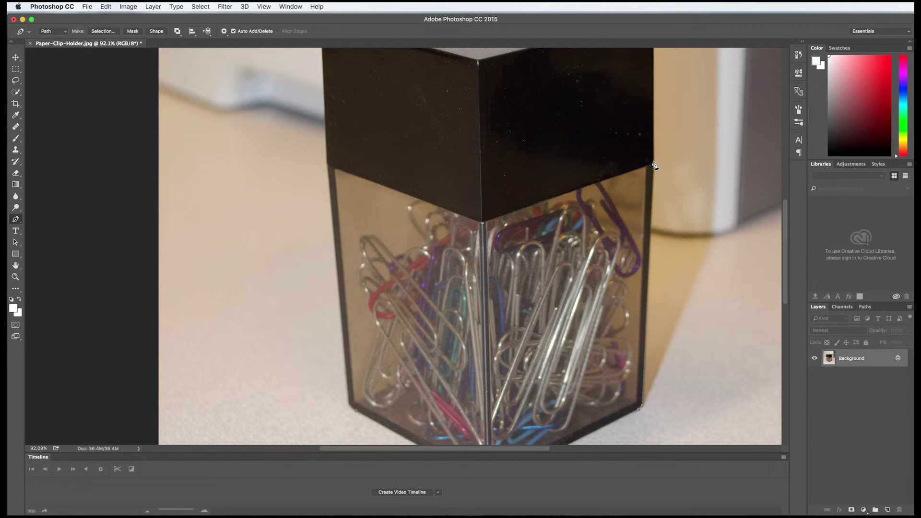
# Add path anchors along the lid's right edge, top-right, top and left corners.
pyautogui.moveTo(784, 205); pyautogui.dragTo(784, 175)
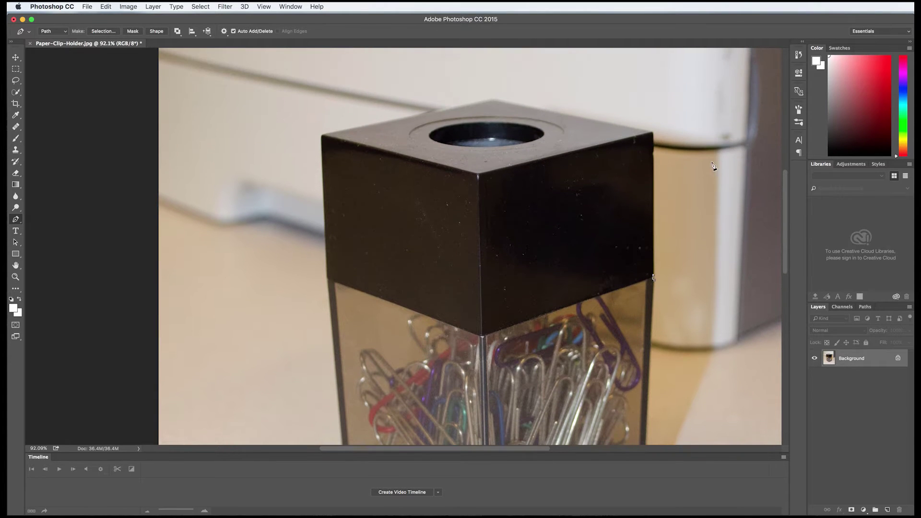
pyautogui.click(653, 154)
pyautogui.click(653, 134)
pyautogui.click(495, 99)
pyautogui.click(327, 278)
# Anchor the box's lower-left corner and close the path at its starting point.
pyautogui.moveTo(786, 194); pyautogui.dragTo(784, 230)
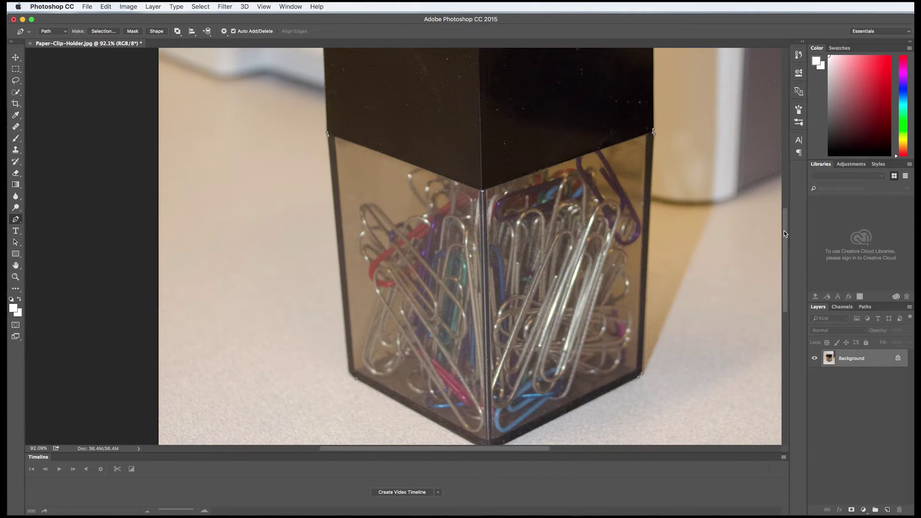
pyautogui.click(349, 372)
pyautogui.click(356, 379)
pyautogui.click(865, 308)
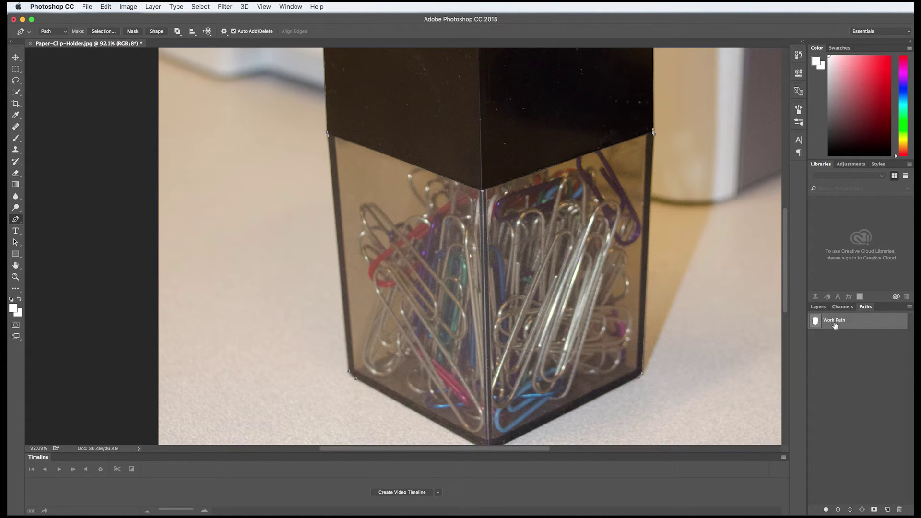
# Convert the Work Path into a selection with a 0-pixel feather radius.
pyautogui.click(910, 308)
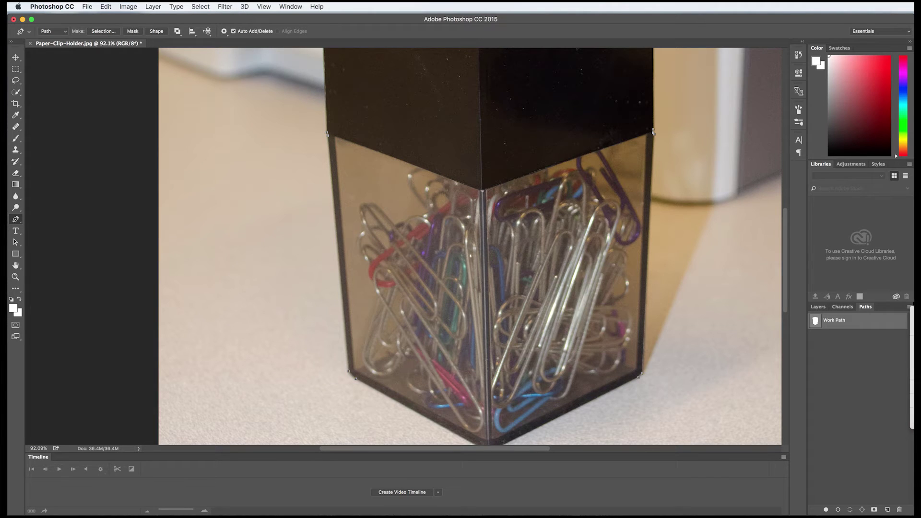
pyautogui.click(912, 356)
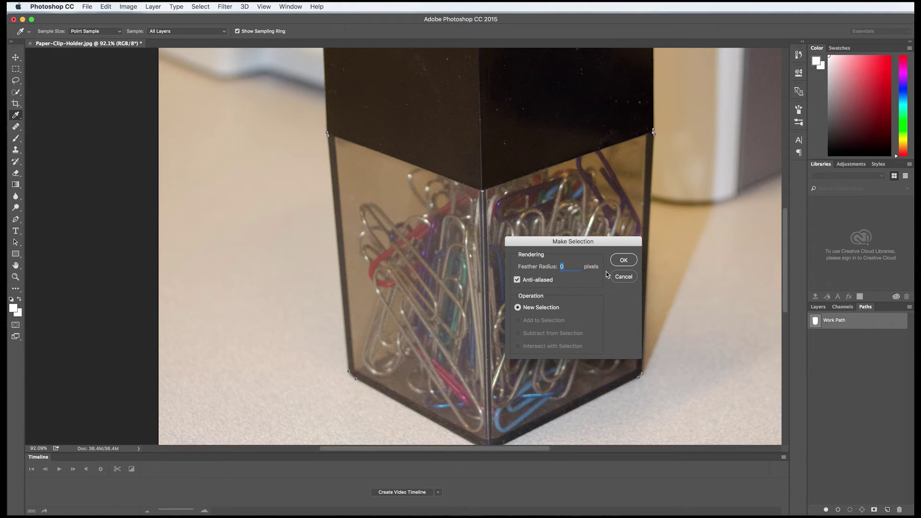
pyautogui.click(623, 260)
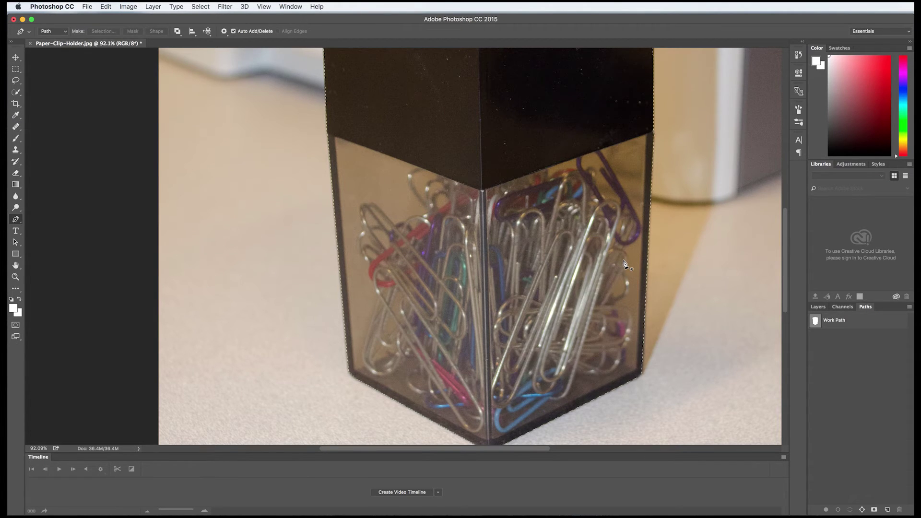
# Copy the selected holder onto its own layer with Ctrl+J and hide the background.
pyautogui.click(818, 308)
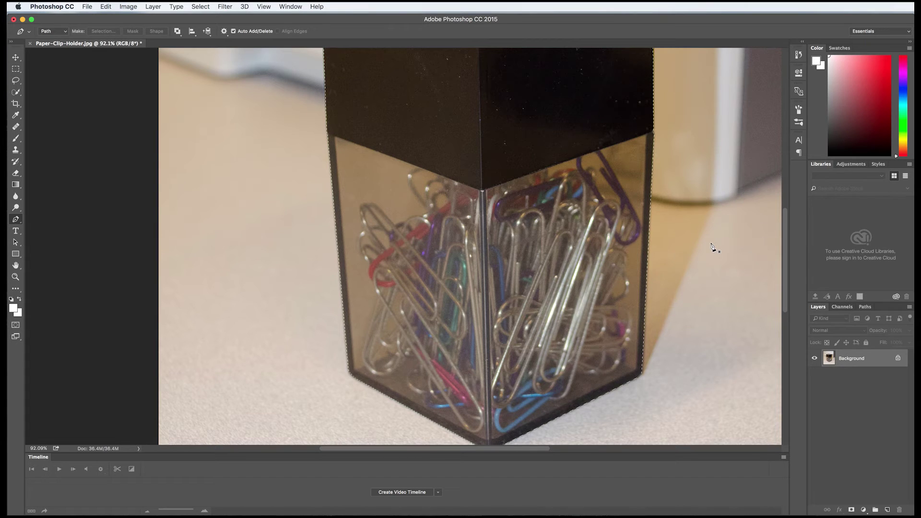
pyautogui.hotkey('ctrl', 'j')
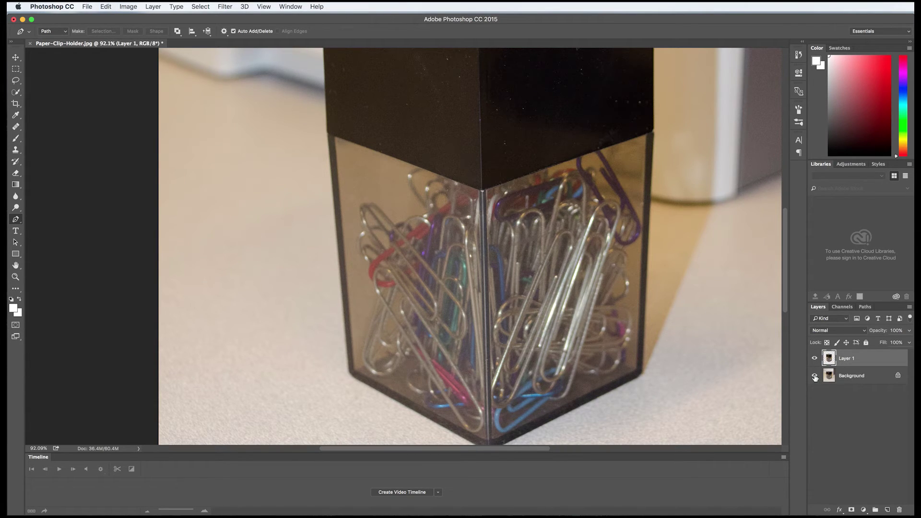
pyautogui.click(814, 376)
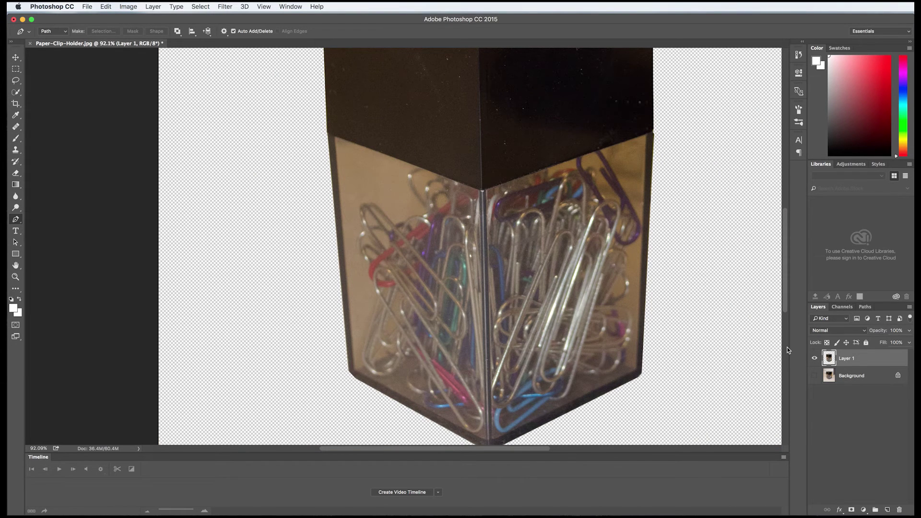
# Fit the image to the window and delete the original Background layer.
pyautogui.press('super+0')
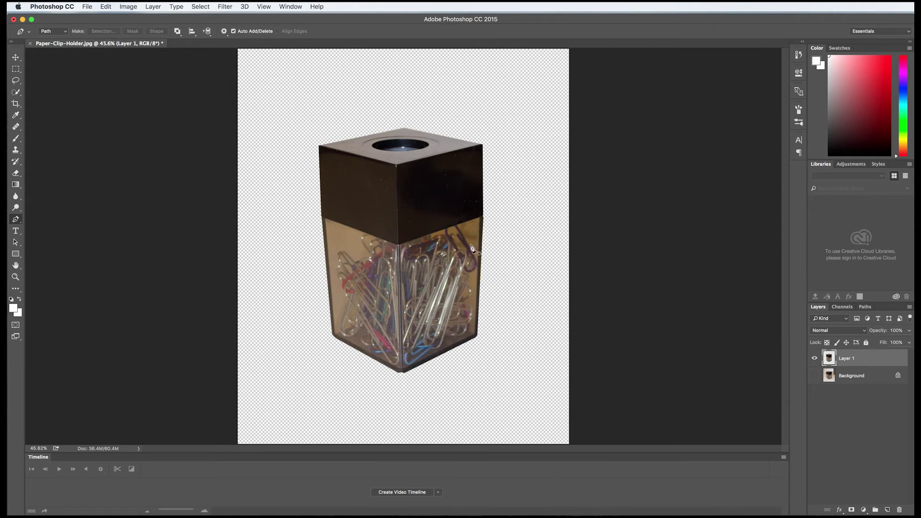
pyautogui.click(873, 378)
pyautogui.moveTo(869, 378); pyautogui.dragTo(901, 509)
# Add a new layer beneath Layer 1 and fill it with solid purple via Edit > Fill.
pyautogui.click(888, 510)
pyautogui.moveTo(846, 360); pyautogui.dragTo(844, 391)
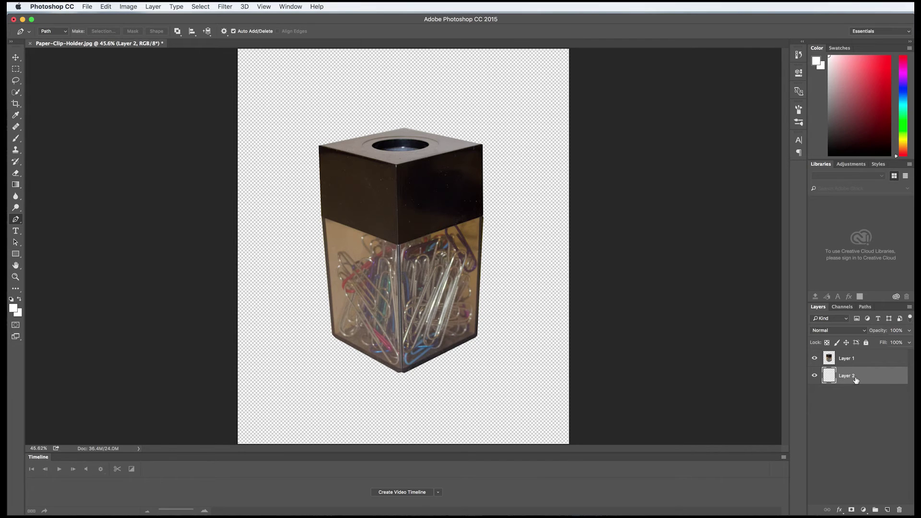
pyautogui.click(105, 7)
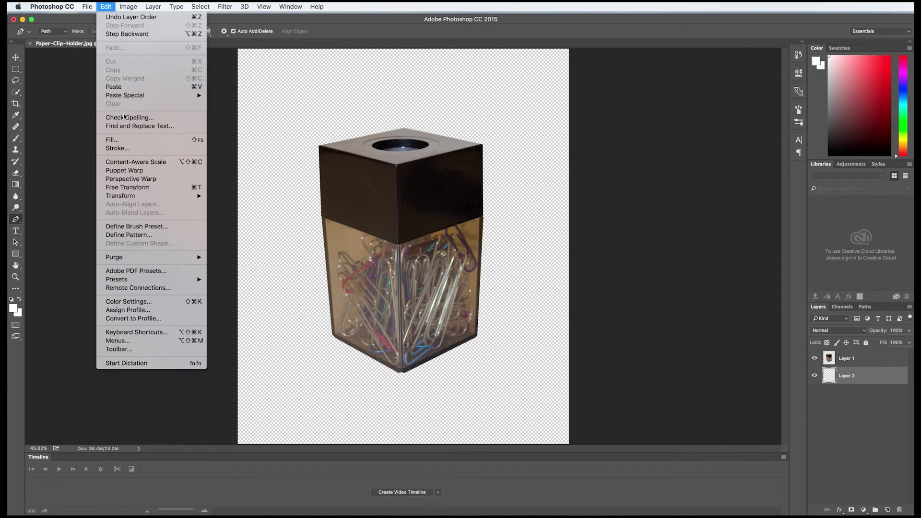
pyautogui.click(116, 139)
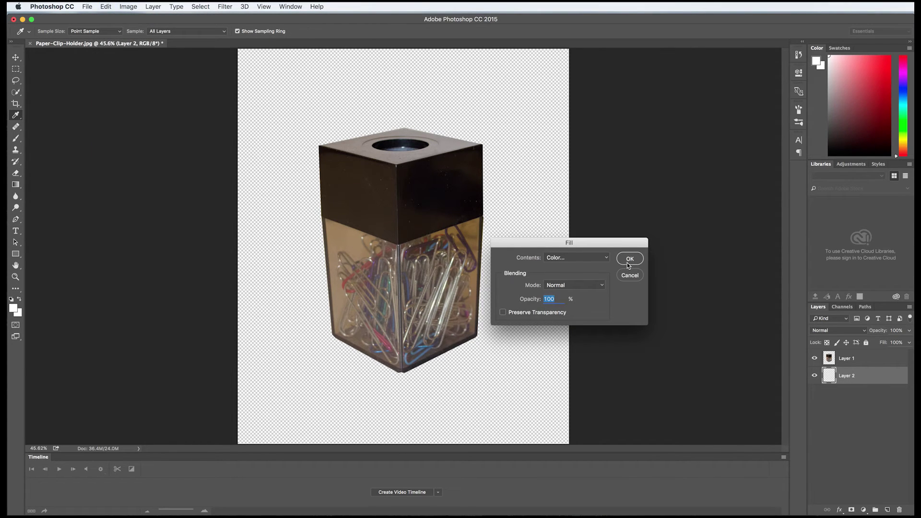
pyautogui.click(630, 258)
pyautogui.press('p')
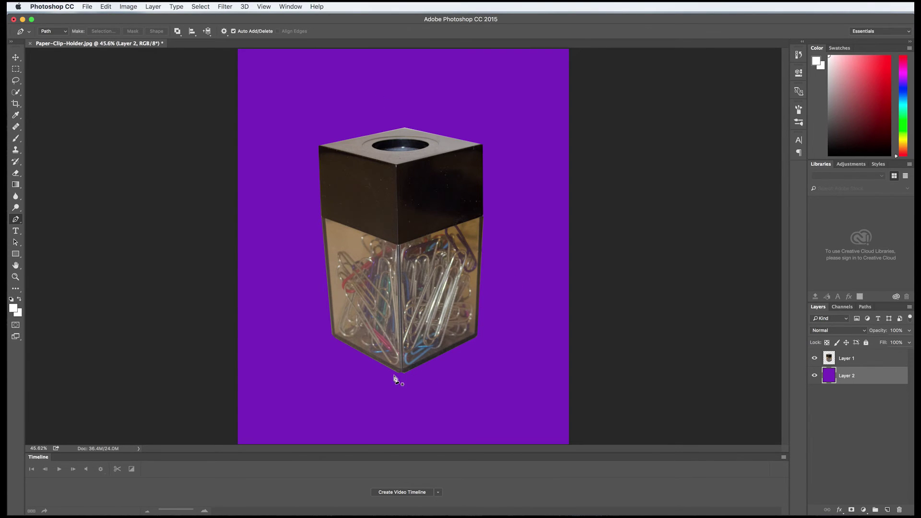
# Zoom in on the holder's lower half and switch to the Eraser tool.
pyautogui.click(15, 278)
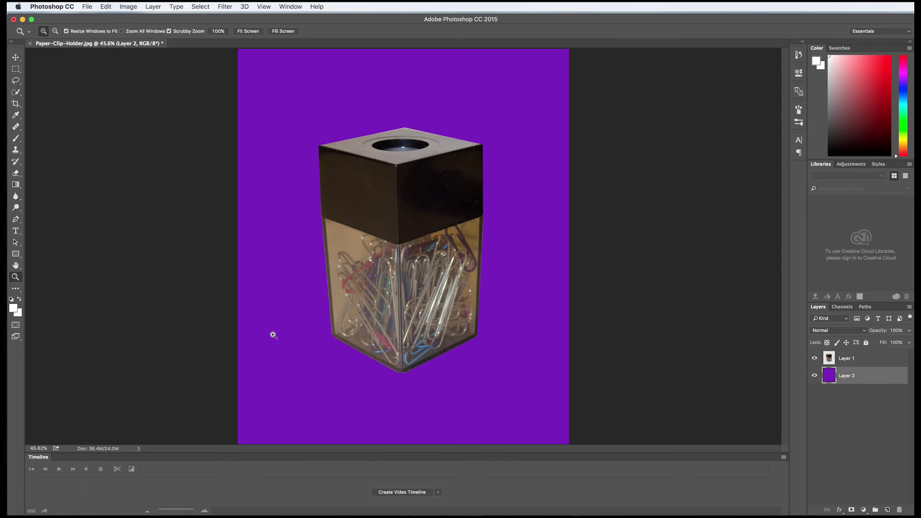
pyautogui.moveTo(349, 348); pyautogui.dragTo(394, 362)
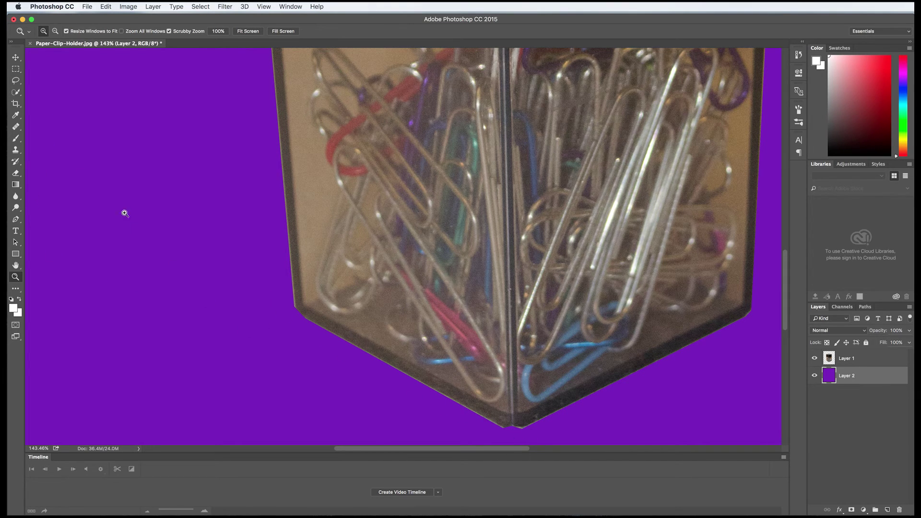
pyautogui.click(16, 175)
pyautogui.click(16, 176)
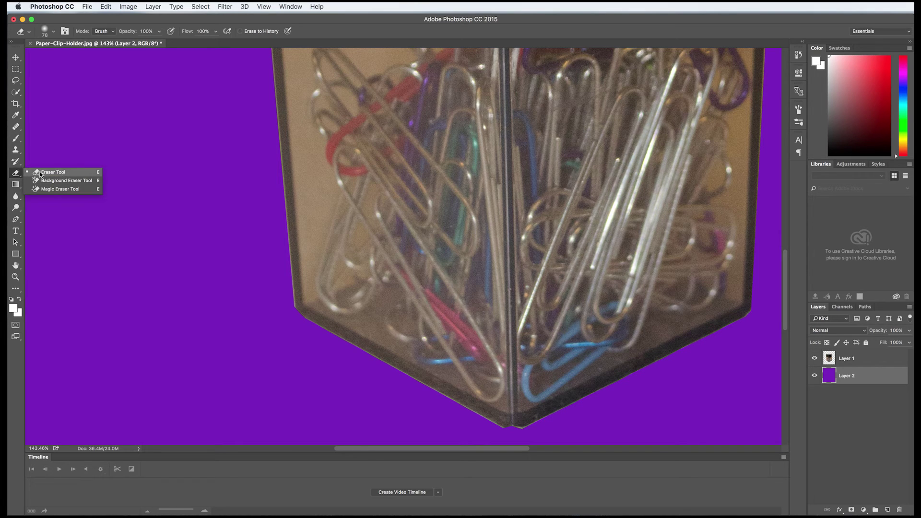
# Shrink the eraser brush from 78 px to a soft brush of about 9 px.
pyautogui.click(54, 32)
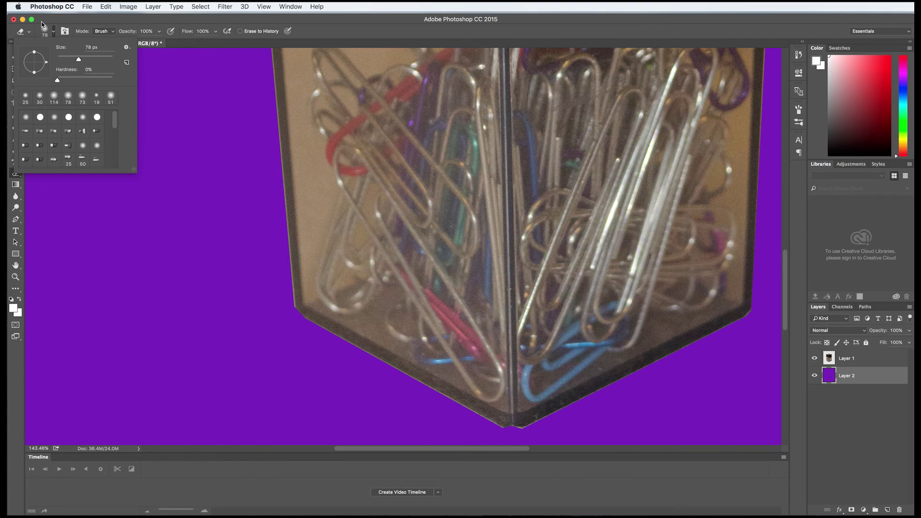
pyautogui.click(16, 176)
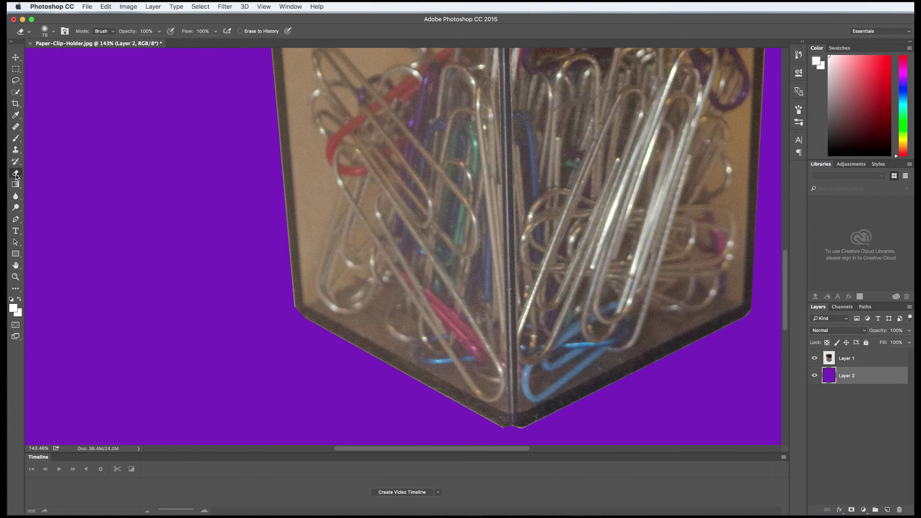
pyautogui.click(52, 32)
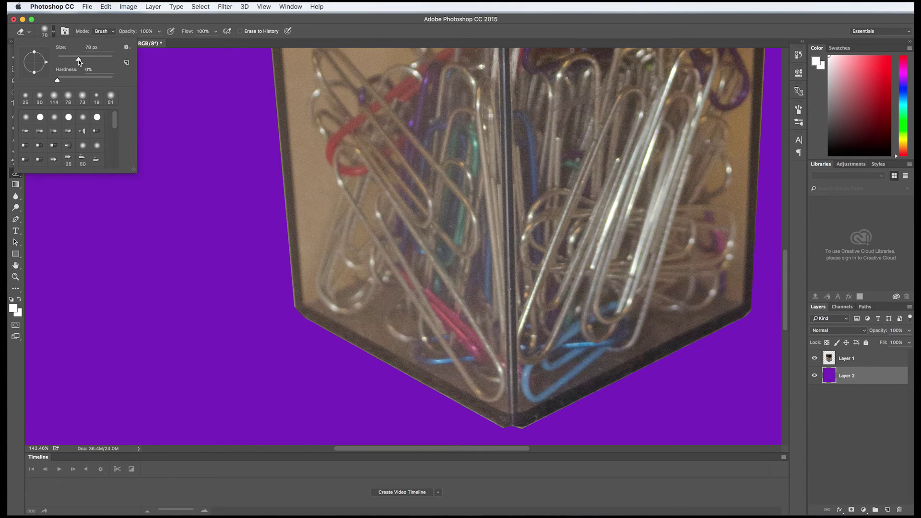
pyautogui.moveTo(79, 60); pyautogui.dragTo(58, 60)
pyautogui.moveTo(59, 61); pyautogui.dragTo(60, 62)
pyautogui.press('Return')
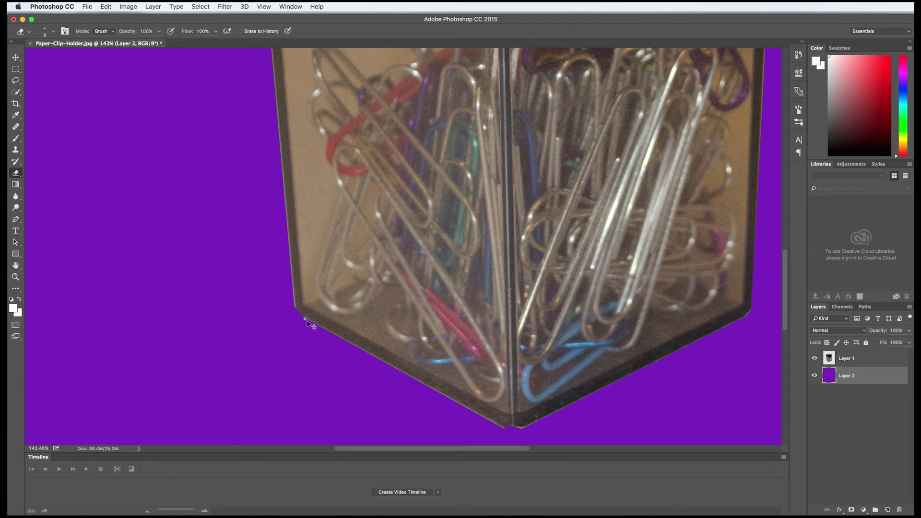
pyautogui.press('super+z')
# On Layer 1, erase the fringe along the holder's lower-left and upper edges, undoing bad strokes.
pyautogui.click(859, 360)
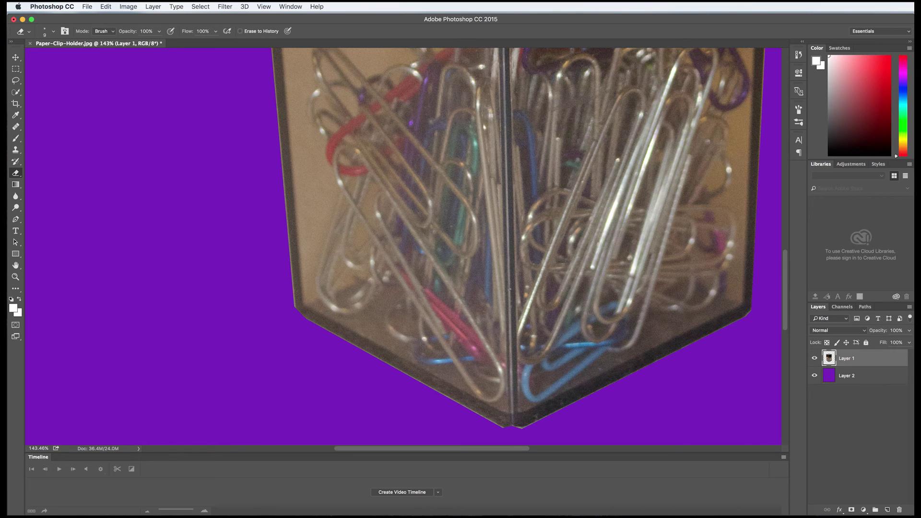
pyautogui.moveTo(307, 319); pyautogui.dragTo(504, 426)
pyautogui.press('super+z')
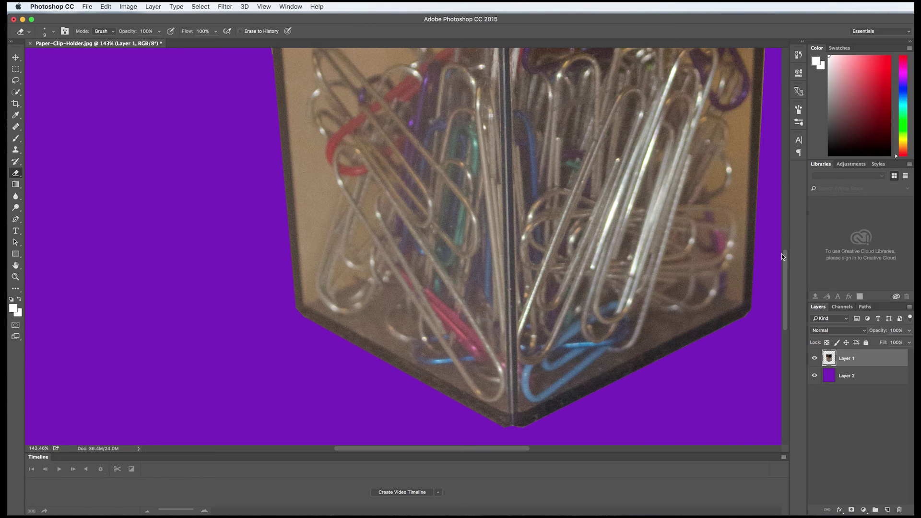
pyautogui.moveTo(785, 255); pyautogui.dragTo(779, 207)
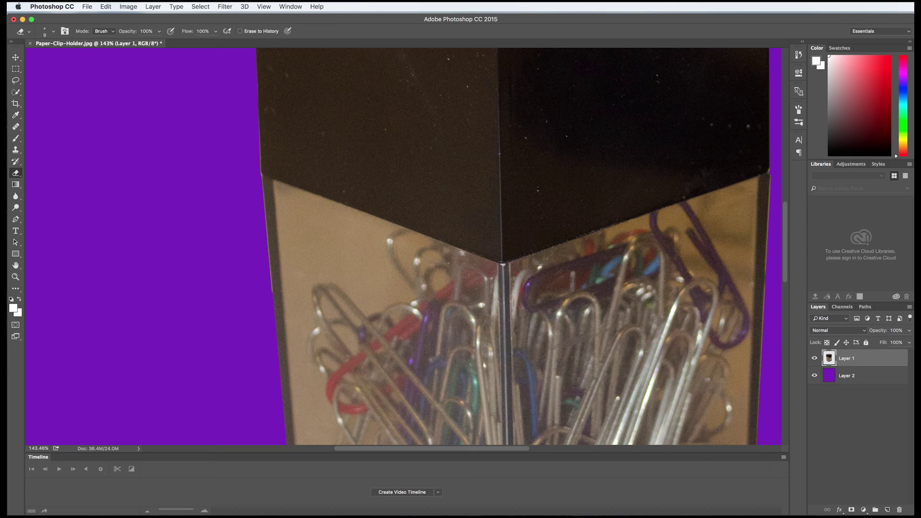
pyautogui.press('super+z')
pyautogui.press('alt+super+z')
pyautogui.moveTo(785, 252); pyautogui.dragTo(781, 203)
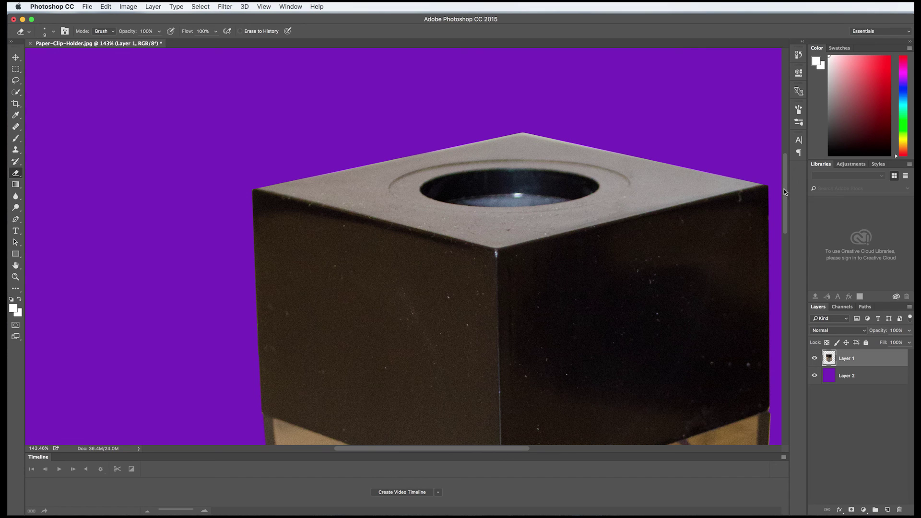
pyautogui.moveTo(784, 192); pyautogui.dragTo(790, 287)
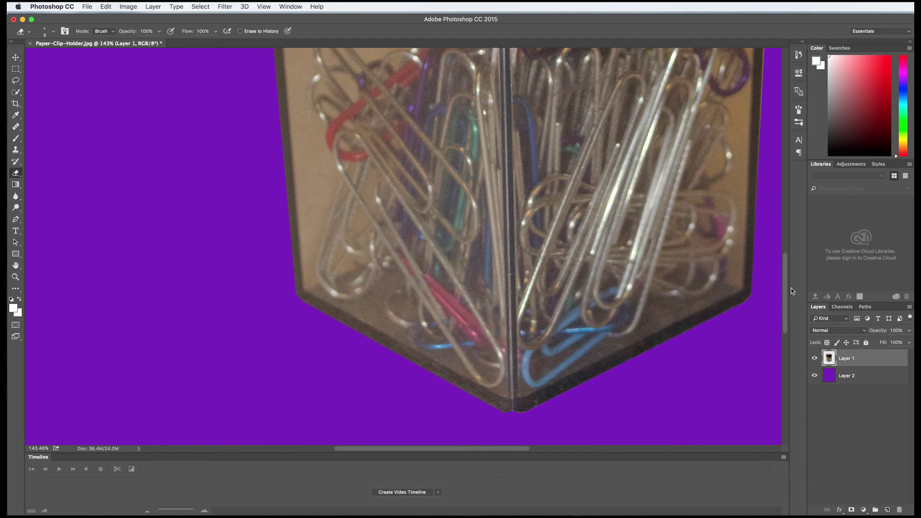
pyautogui.scroll(-5, 685, 307)
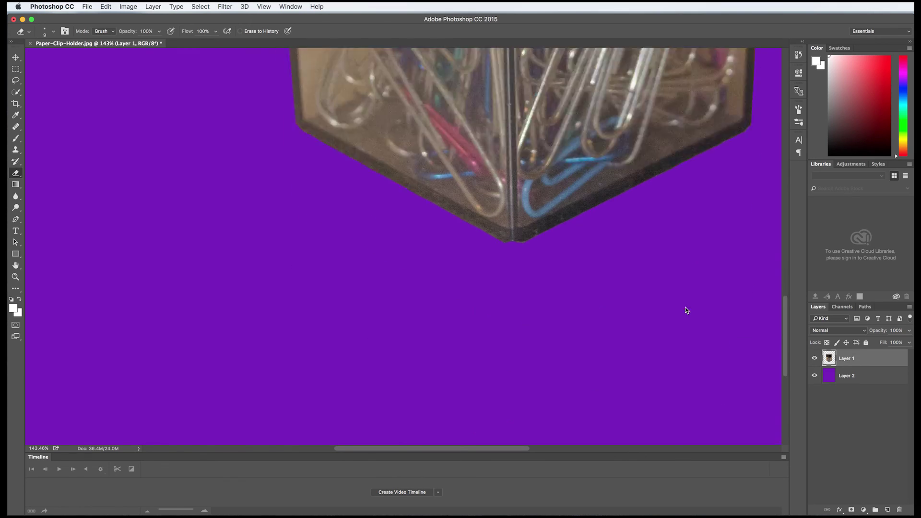
pyautogui.scroll(20, 685, 307)
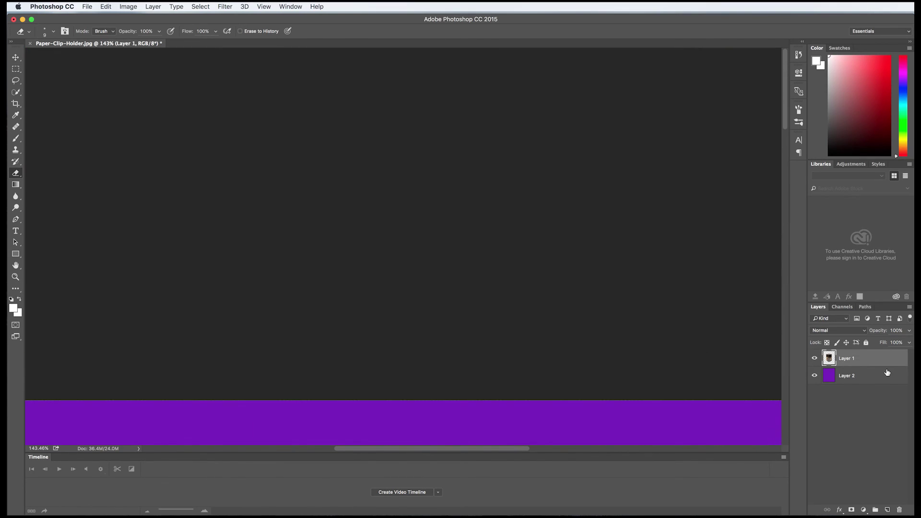
# Fit the image on screen and drag the holder left, then raise it about 60 px.
pyautogui.press('super+0')
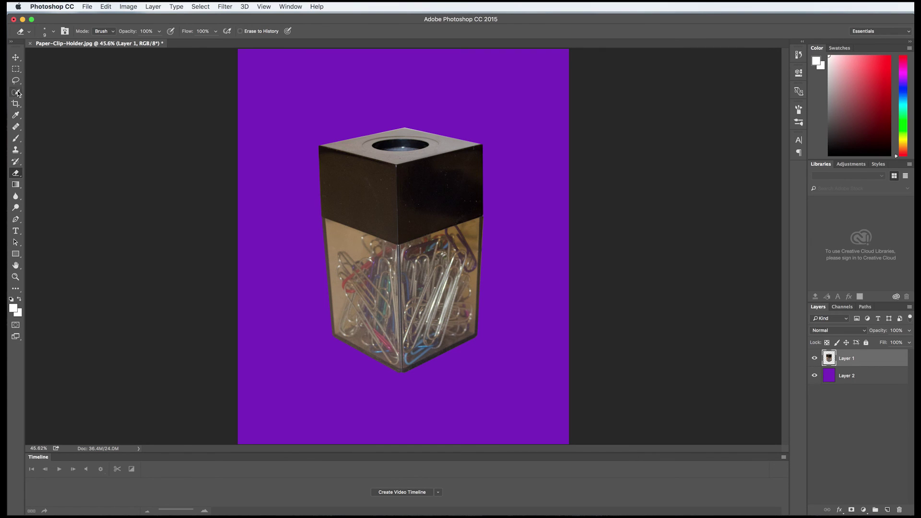
pyautogui.click(16, 58)
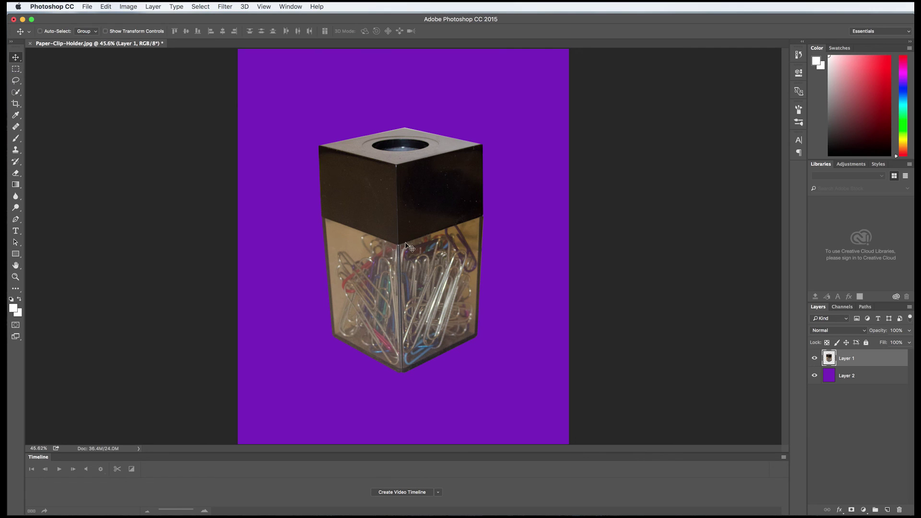
pyautogui.moveTo(401, 243); pyautogui.dragTo(455, 263)
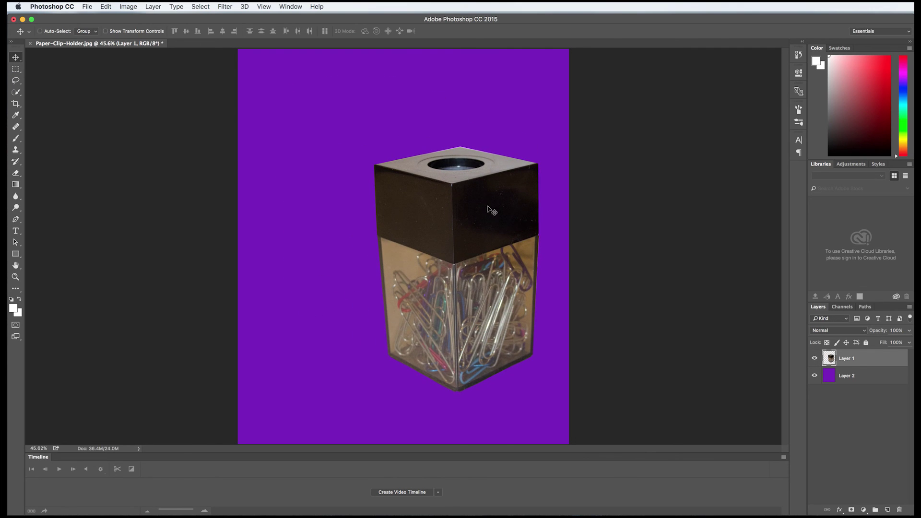
pyautogui.moveTo(465, 206); pyautogui.dragTo(405, 199)
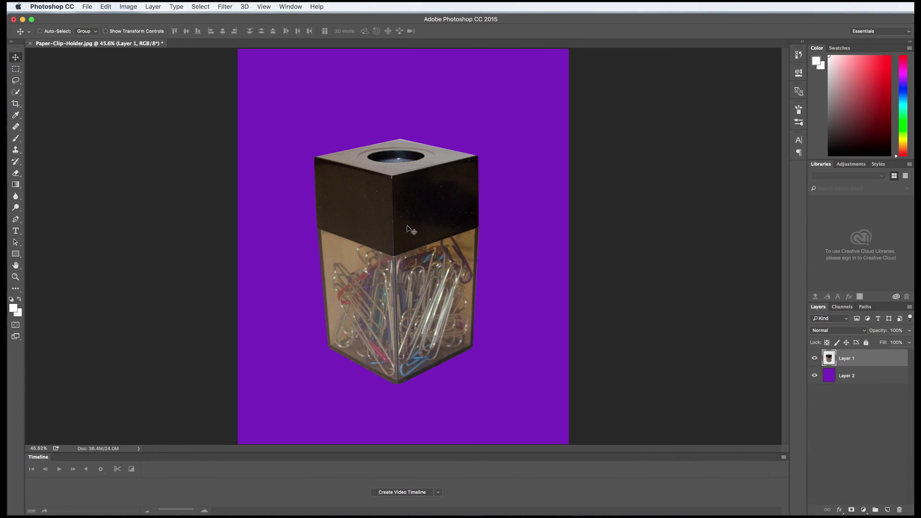
pyautogui.moveTo(411, 230)
pyautogui.mouseDown()
pyautogui.moveTo(409, 201)
pyautogui.moveTo(417, 230)
pyautogui.mouseUp()
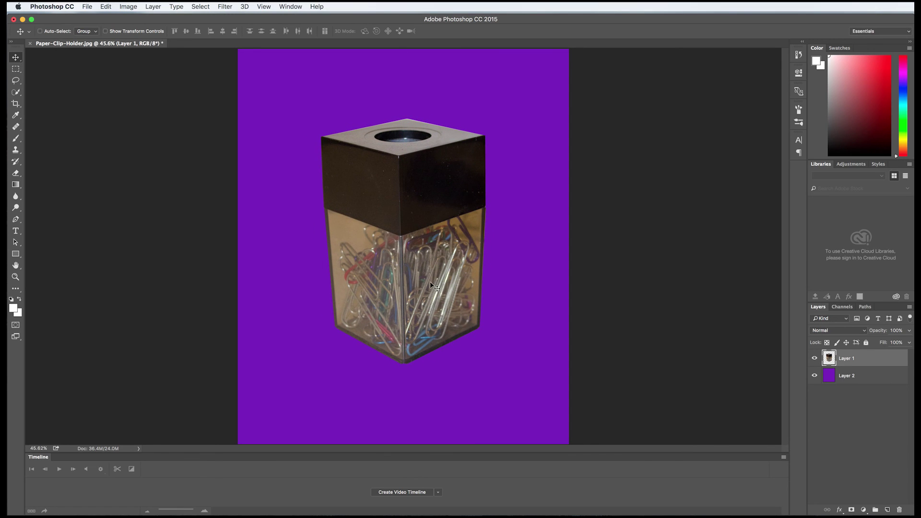